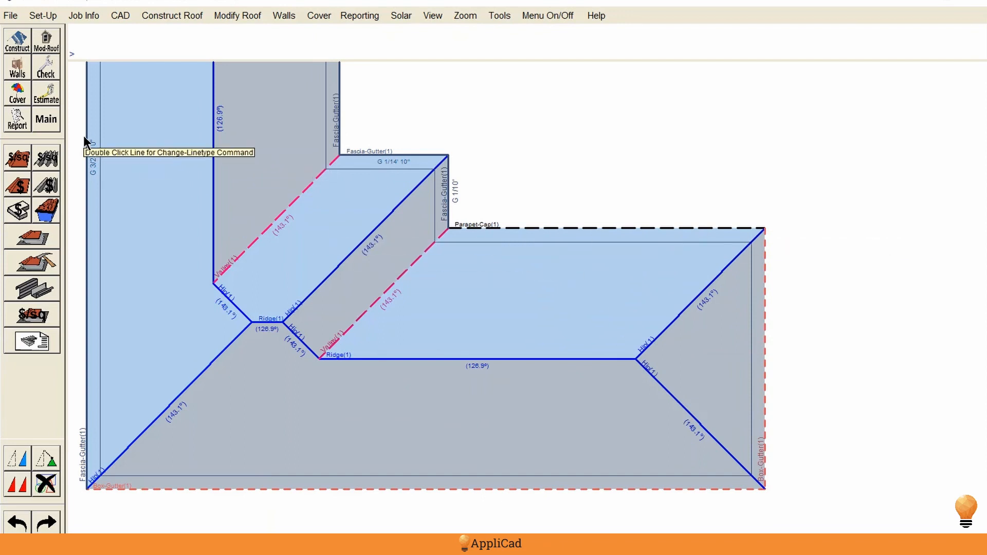
- Open the cover flashing setup and assign the Box-Gutter trim a custom Box-Gutter-2 profile with its standard dimensions
{"action": "left_click", "coordinate": [20, 99]}
{"action": "left_click", "coordinate": [48, 236]}
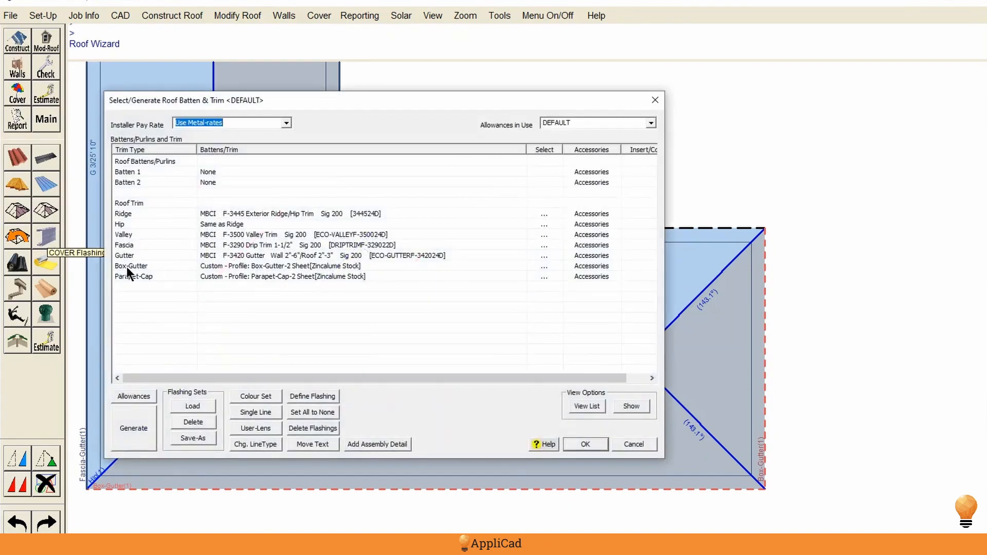
{"action": "left_click", "coordinate": [280, 266]}
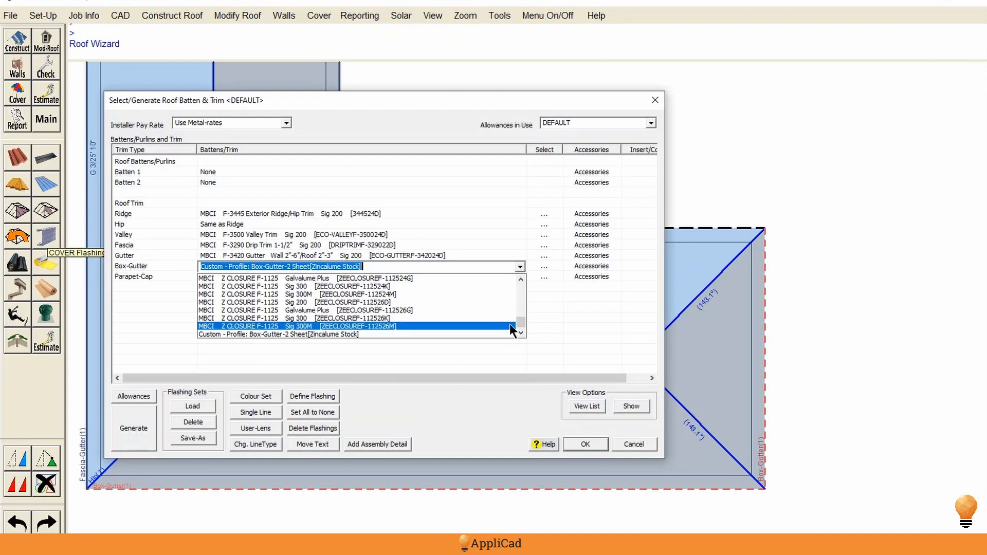
{"action": "left_click_drag", "start_coordinate": [521, 329], "coordinate": [523, 290]}
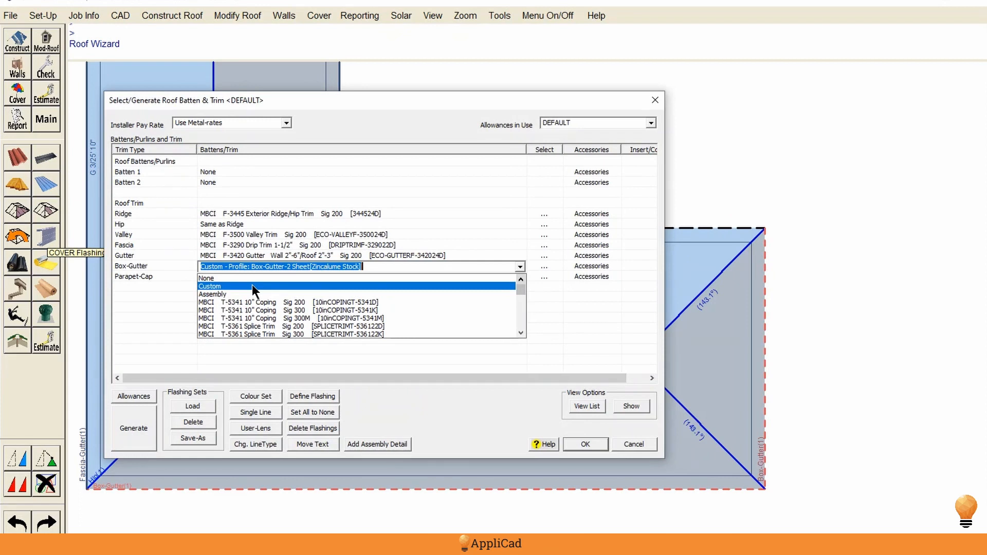
{"action": "left_click", "coordinate": [228, 287]}
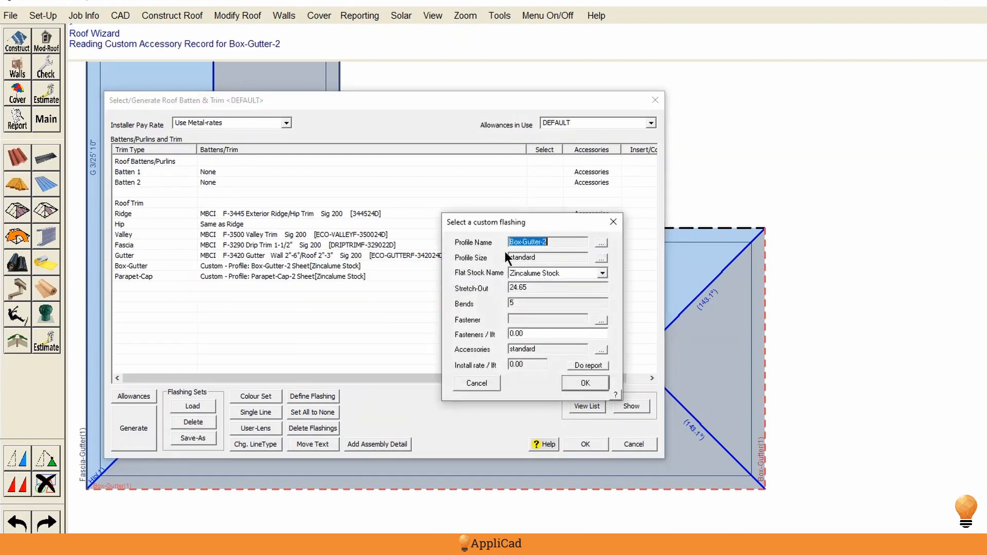
{"action": "left_click", "coordinate": [601, 243]}
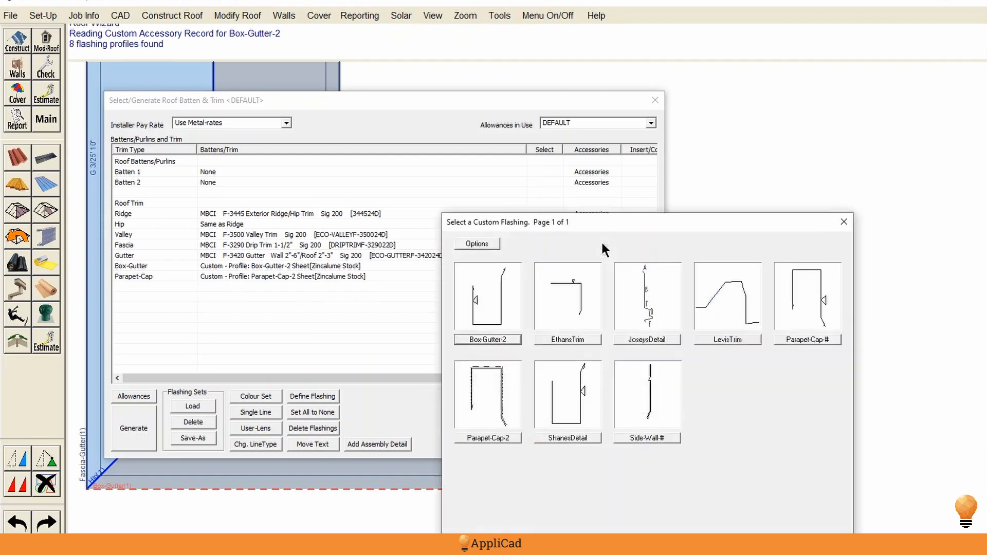
{"action": "left_click", "coordinate": [488, 338]}
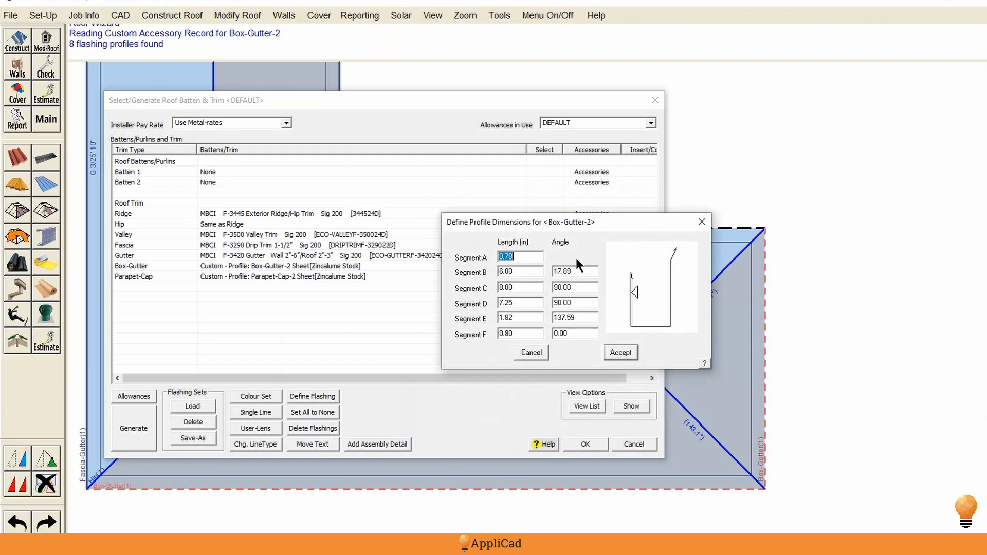
{"action": "left_click", "coordinate": [621, 353]}
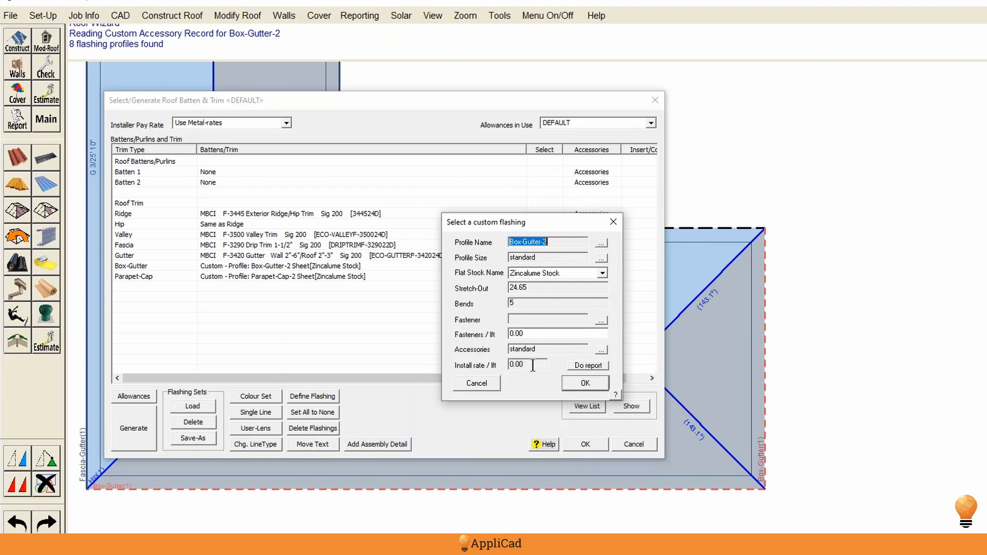
- Reselect the Box-Gutter-2 profile, set its segment C length to 10 in, and check the stretch-out
{"action": "left_click", "coordinate": [600, 245]}
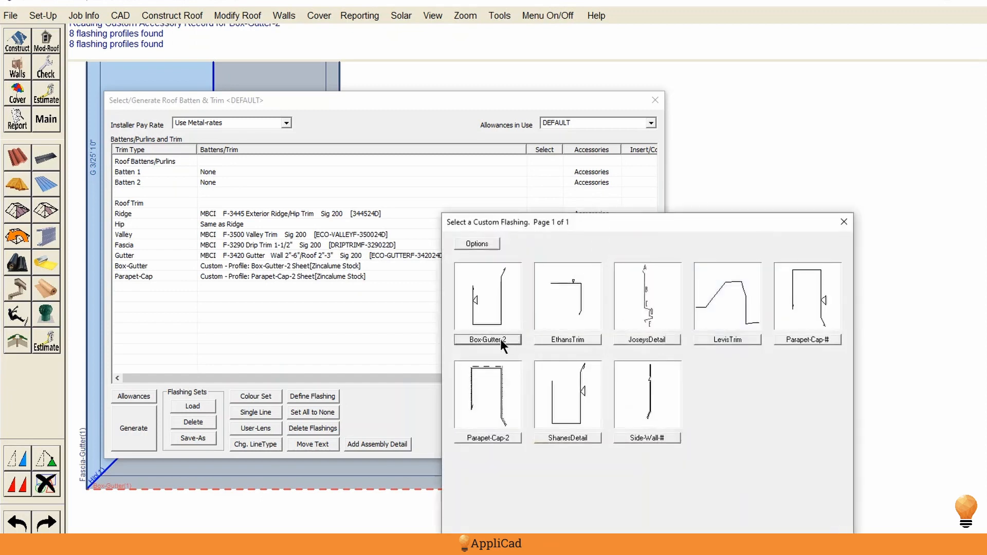
{"action": "left_click", "coordinate": [506, 342]}
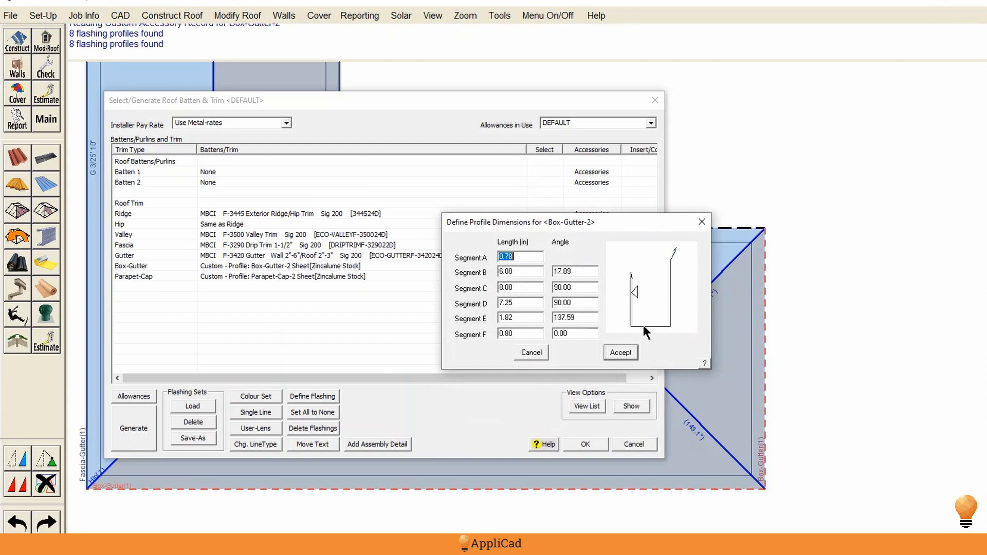
{"action": "double_click", "coordinate": [517, 288]}
{"action": "type", "text": "10"}
{"action": "left_click", "coordinate": [617, 353]}
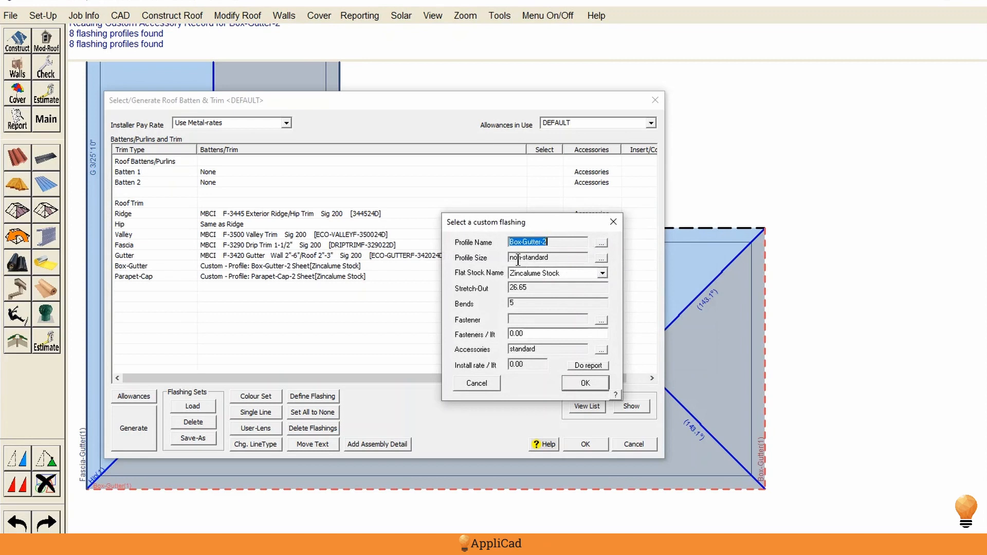
{"action": "double_click", "coordinate": [530, 288]}
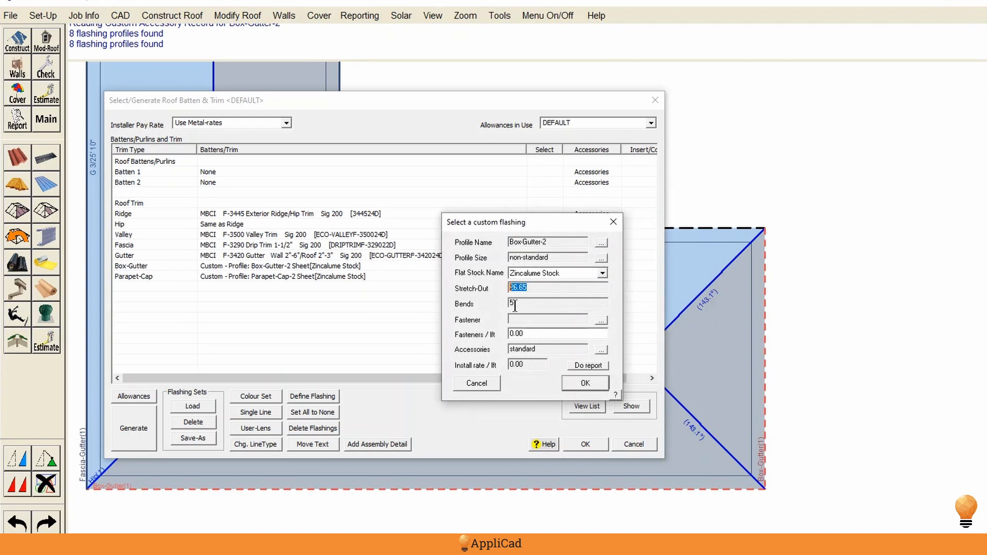
- Reselect the Box-Gutter-2 profile and set the angle of segment C to 95 degrees
{"action": "left_click", "coordinate": [601, 242]}
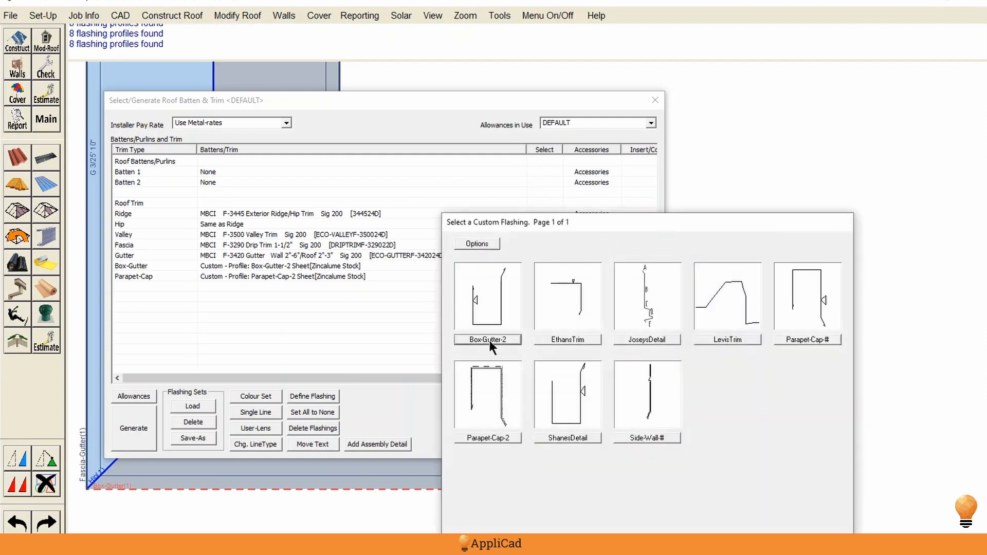
{"action": "left_click", "coordinate": [488, 339]}
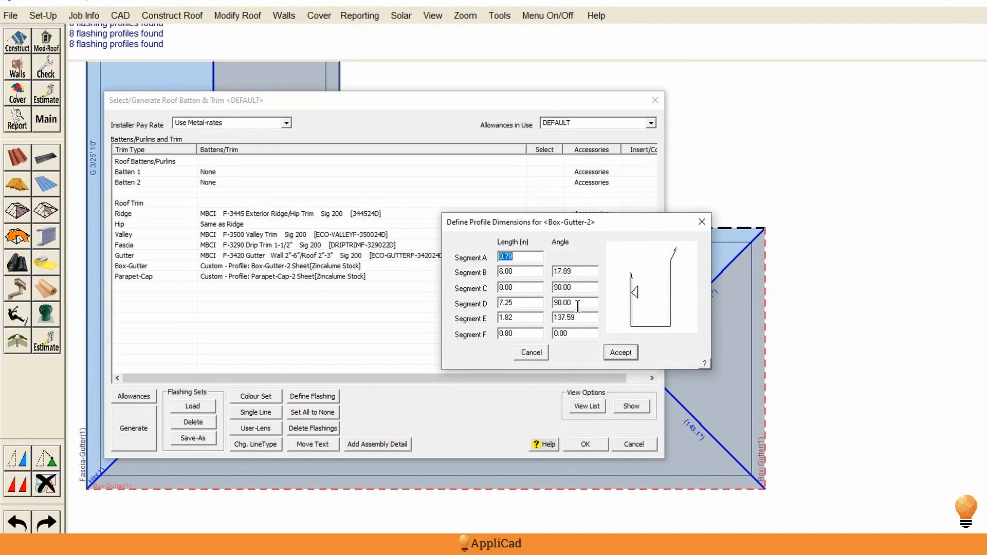
{"action": "double_click", "coordinate": [576, 288]}
{"action": "type", "text": "9"}
{"action": "type", "text": "35"}
{"action": "left_click", "coordinate": [616, 351]}
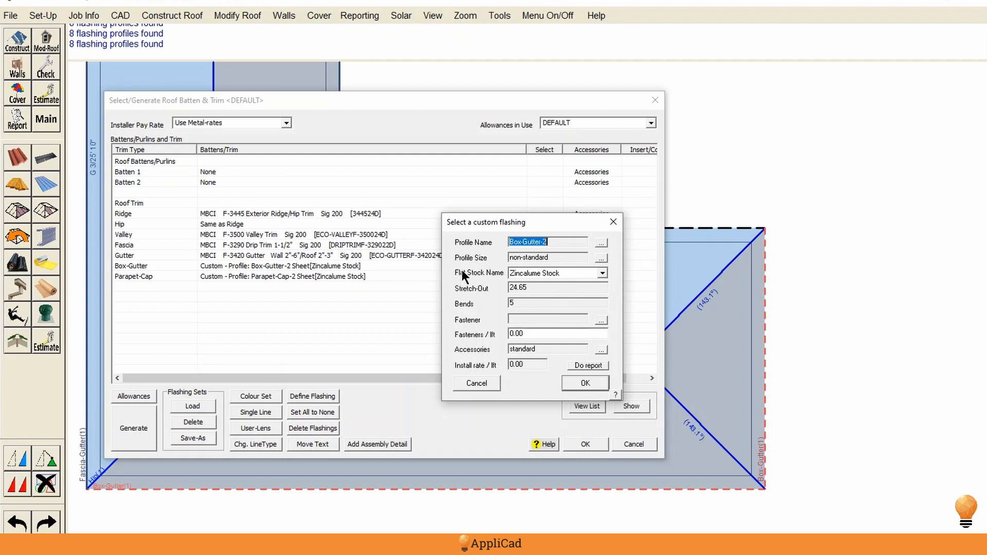
- Set the box gutter's flat stock to KynarPainted and accept the custom flashing
{"action": "left_click", "coordinate": [602, 273]}
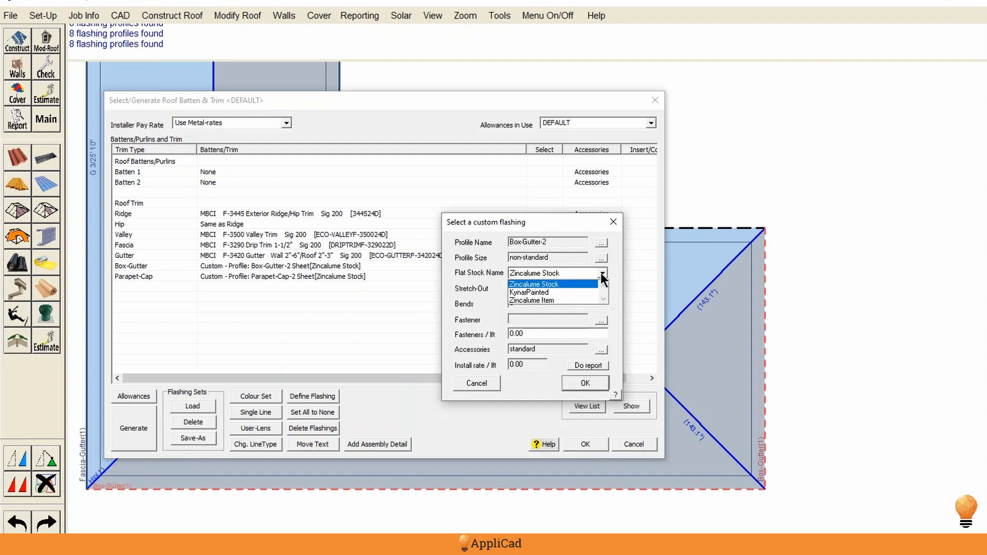
{"action": "left_click", "coordinate": [551, 291]}
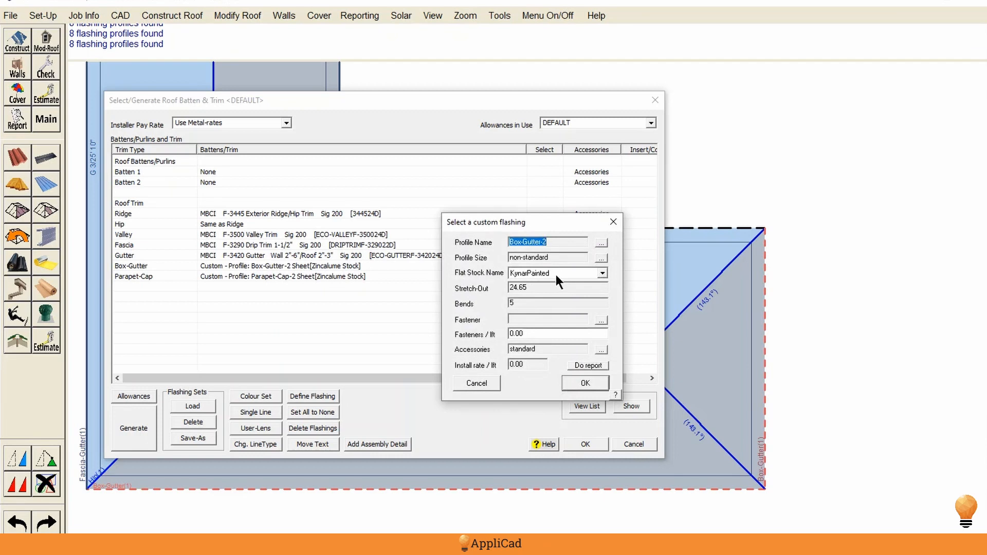
{"action": "left_click", "coordinate": [582, 385]}
- Assign a custom flashing to the Parapet-Cap trim and choose the Parapet-Cap-2 profile
{"action": "left_click", "coordinate": [344, 277]}
{"action": "left_click", "coordinate": [343, 277]}
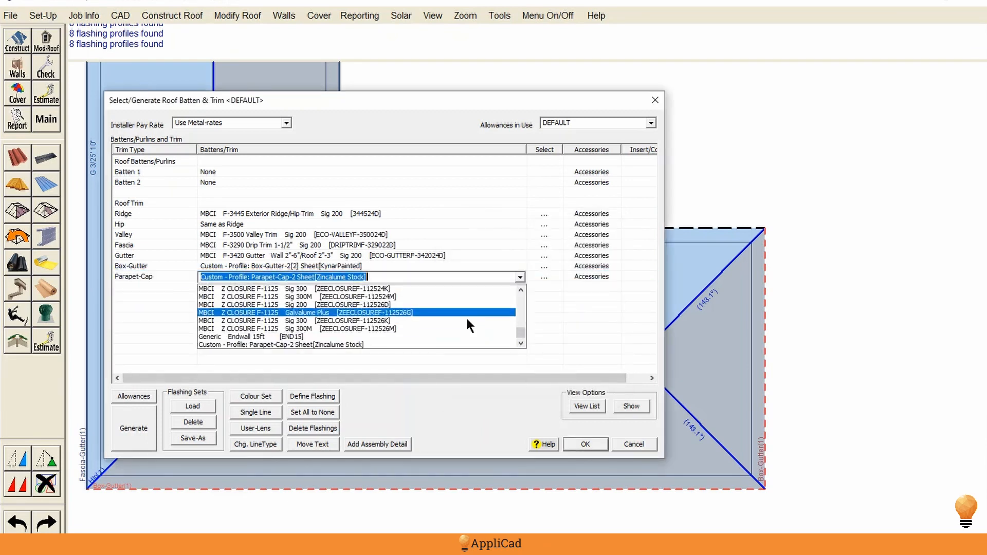
{"action": "left_click_drag", "start_coordinate": [521, 337], "coordinate": [522, 287]}
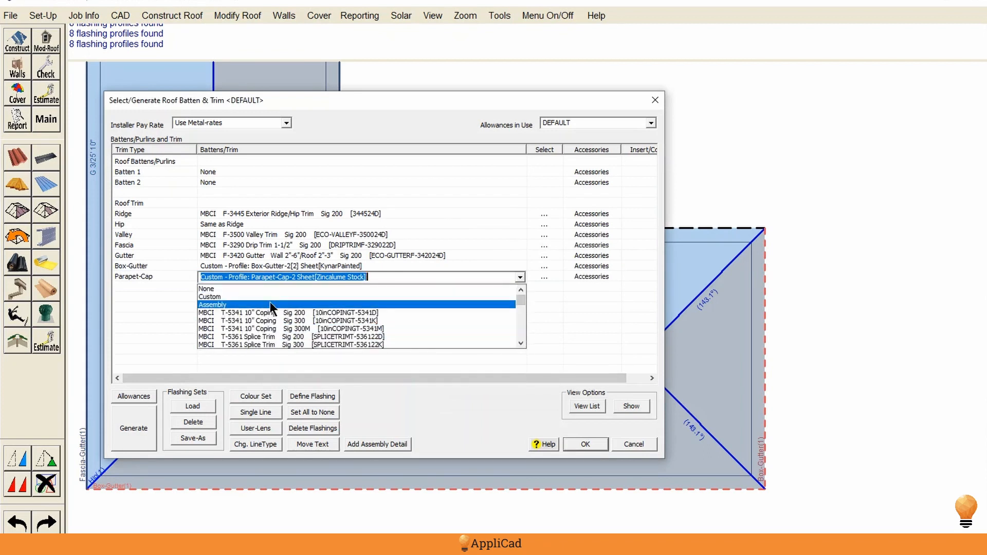
{"action": "left_click", "coordinate": [242, 297]}
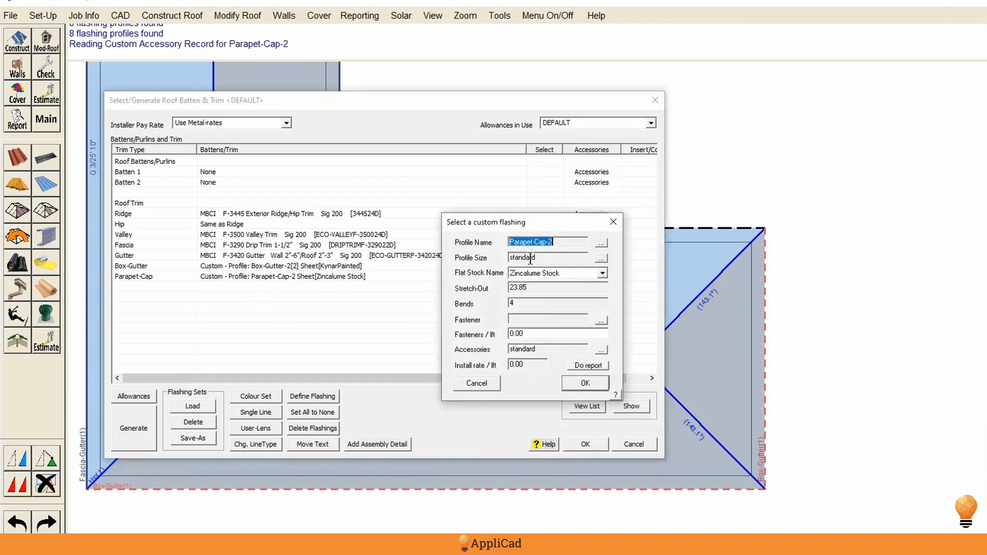
{"action": "left_click", "coordinate": [600, 242]}
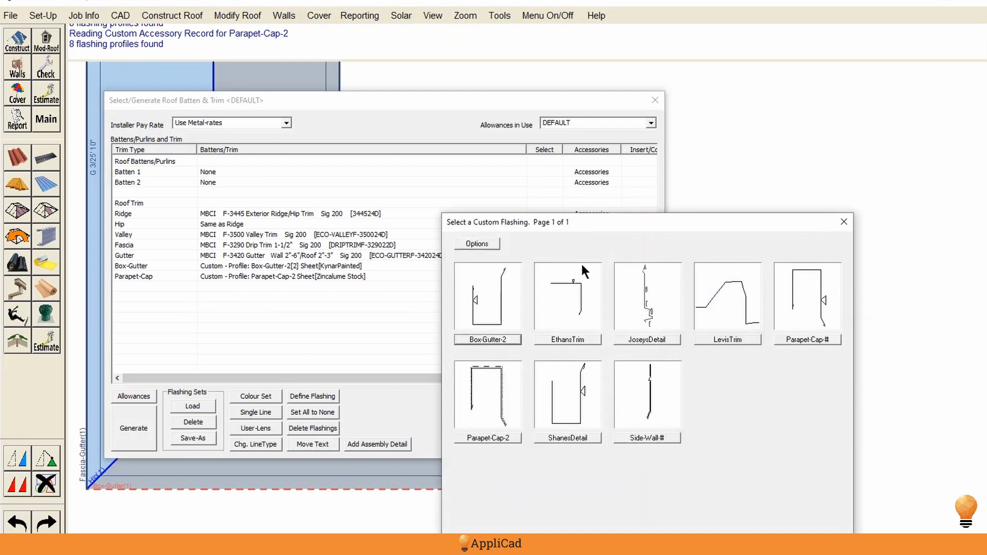
{"action": "left_click", "coordinate": [488, 439]}
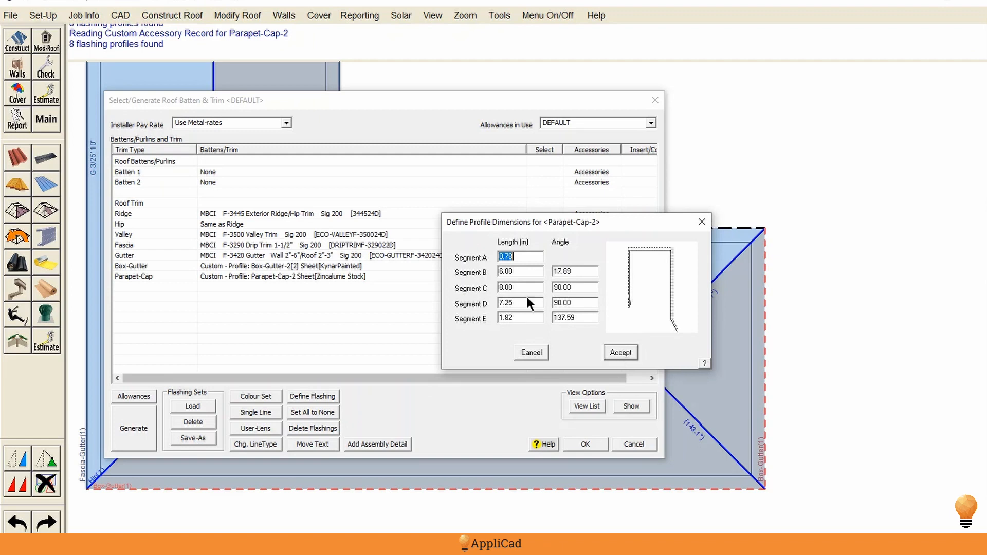
- Set the parapet cap profile's segment C length to 6 in and accept the custom flashing
{"action": "double_click", "coordinate": [499, 287]}
{"action": "type", "text": "6"}
{"action": "left_click", "coordinate": [620, 354]}
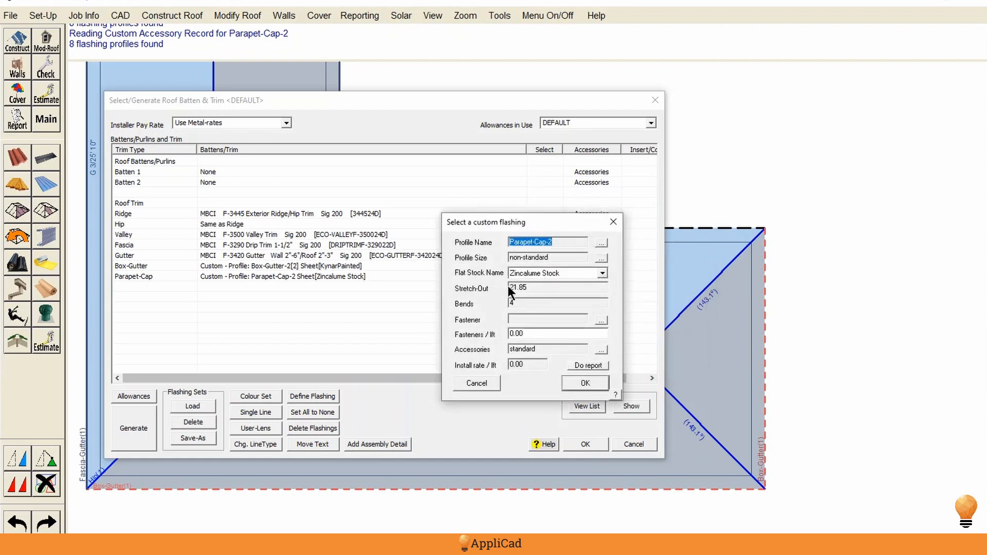
{"action": "left_click", "coordinate": [585, 383]}
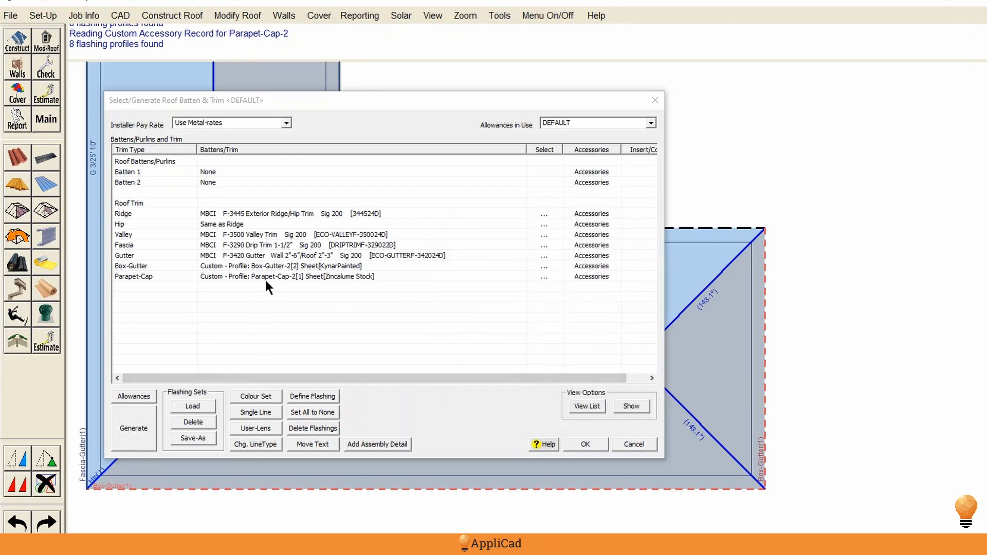
- Generate the roof trims, review the flashing cutting list summary with its accessories, and save the flashings
{"action": "left_click", "coordinate": [140, 432]}
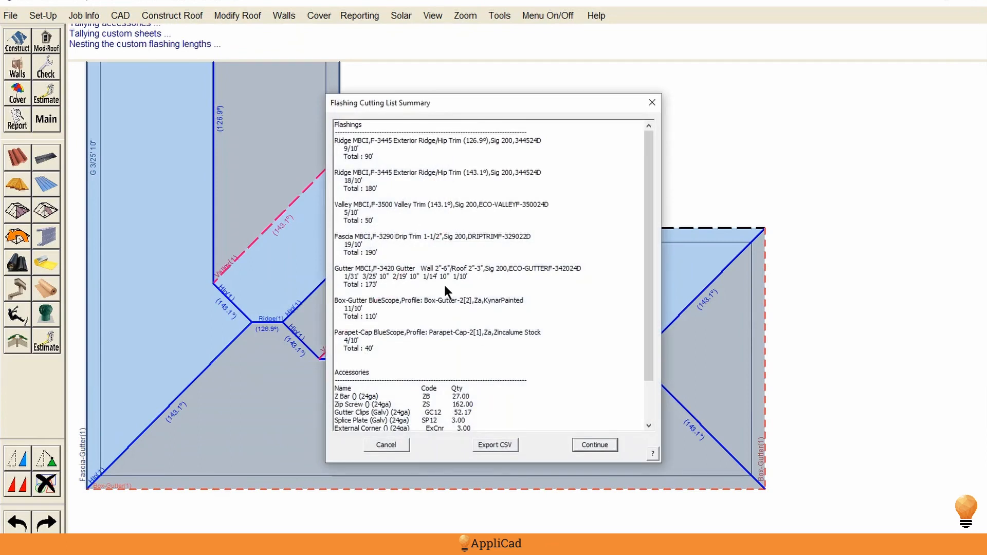
{"action": "left_click_drag", "start_coordinate": [646, 265], "coordinate": [624, 349]}
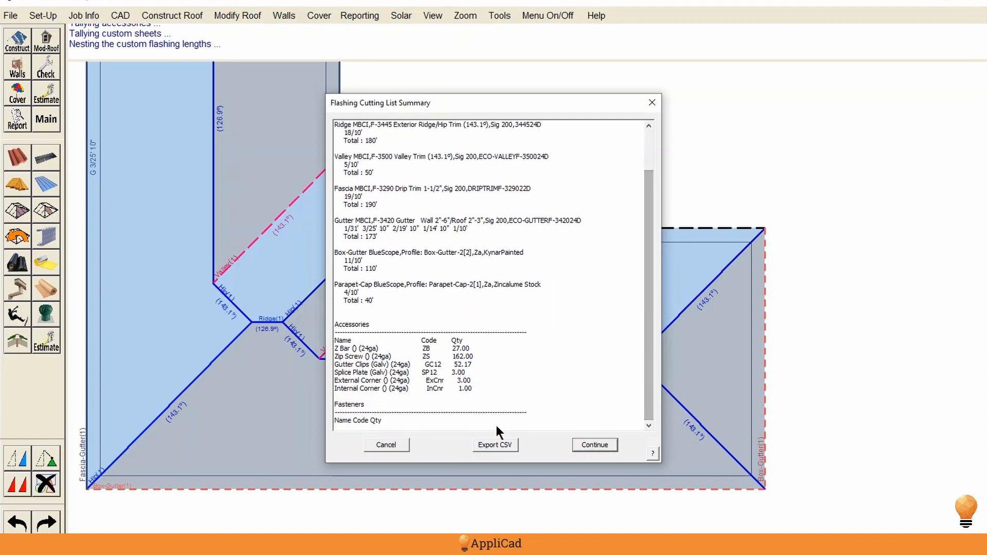
{"action": "left_click", "coordinate": [594, 445]}
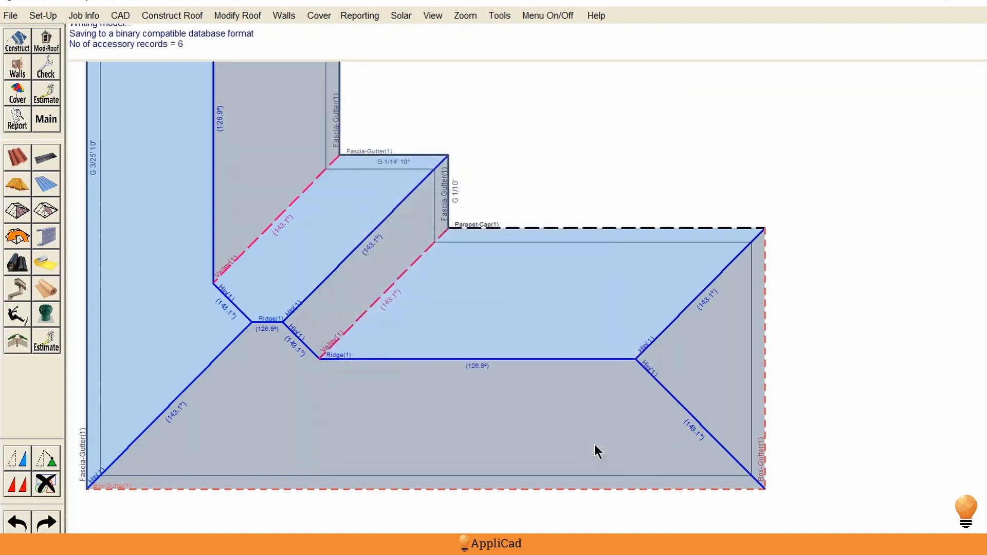
{"action": "left_click", "coordinate": [587, 445]}
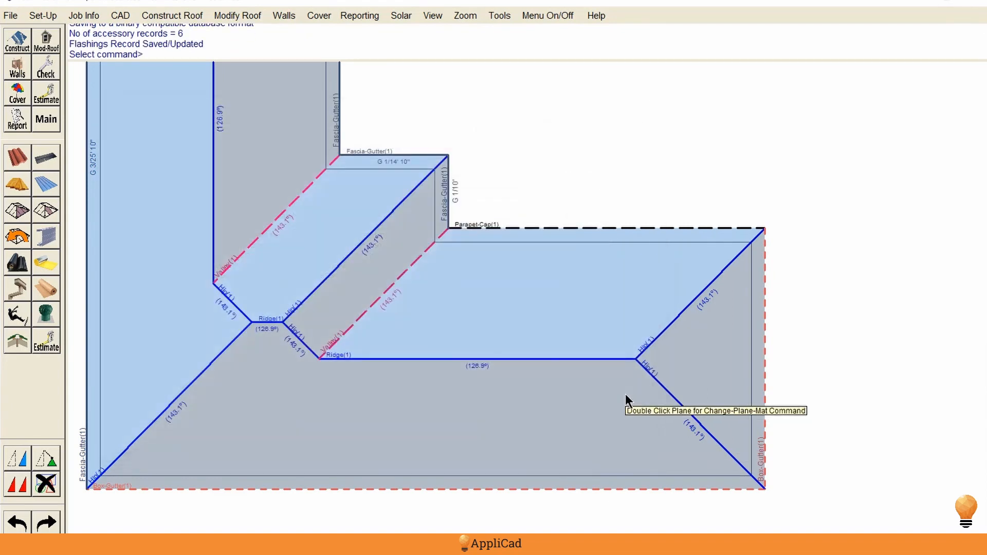
- Produce the Flashing Profiles drawing from the report drawings
{"action": "left_click", "coordinate": [18, 122]}
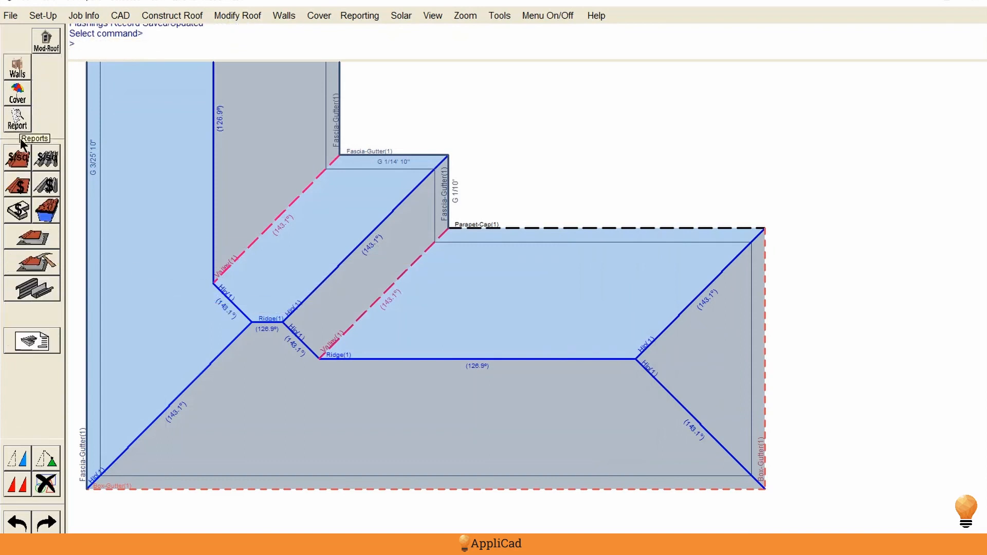
{"action": "left_click", "coordinate": [33, 341]}
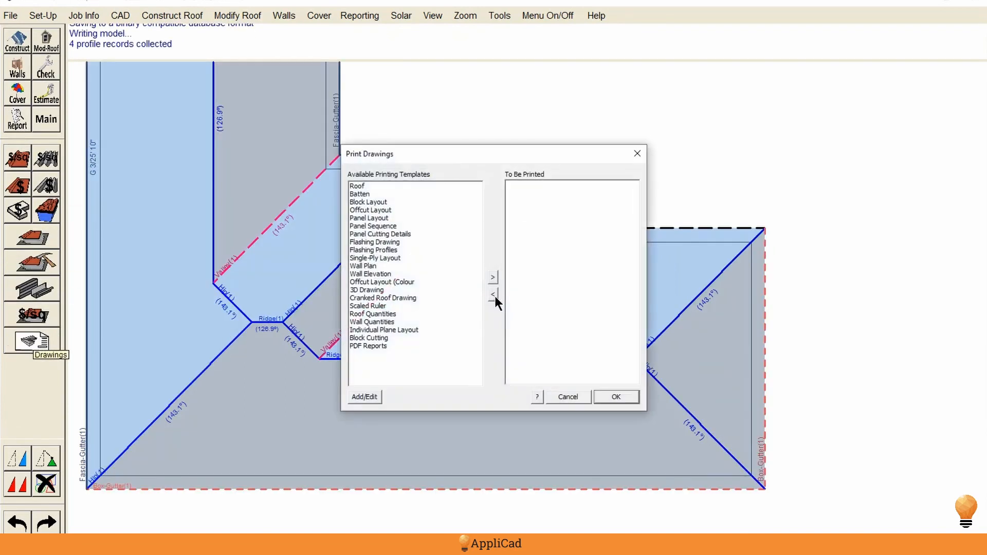
{"action": "double_click", "coordinate": [383, 248]}
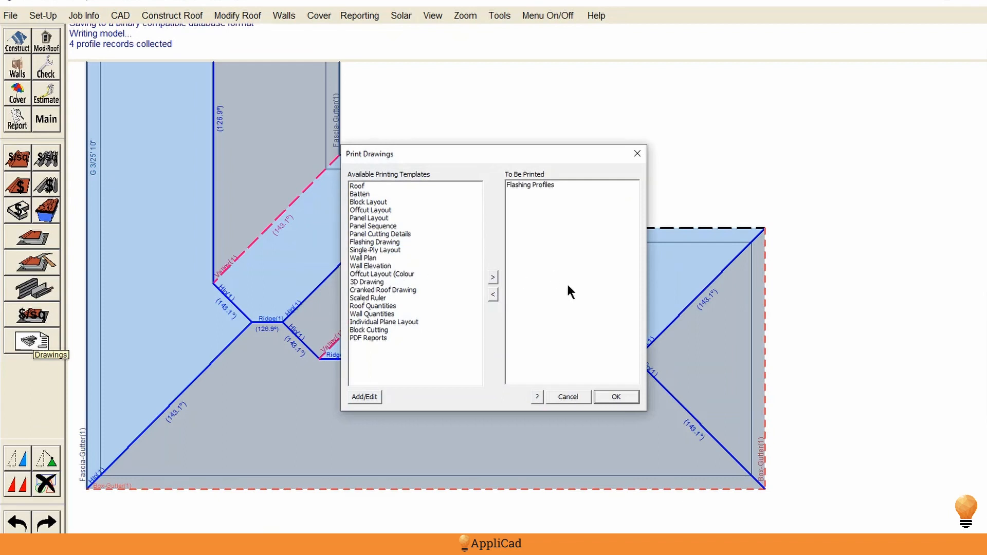
{"action": "left_click", "coordinate": [614, 397]}
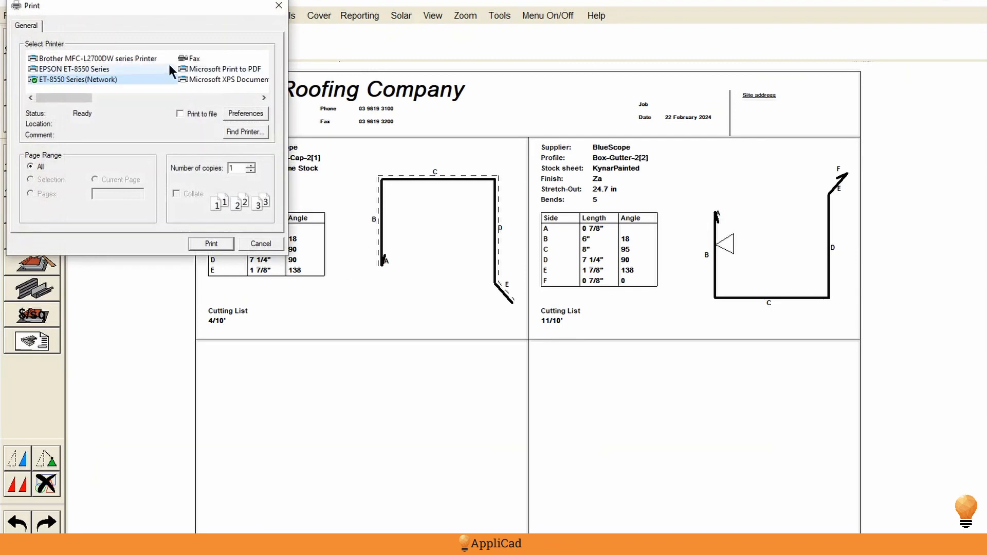
- Examine the parapet cap and box gutter profile drawings and their cutting lists, leaving without printing
{"action": "left_click_drag", "start_coordinate": [242, 5], "coordinate": [238, 6]}
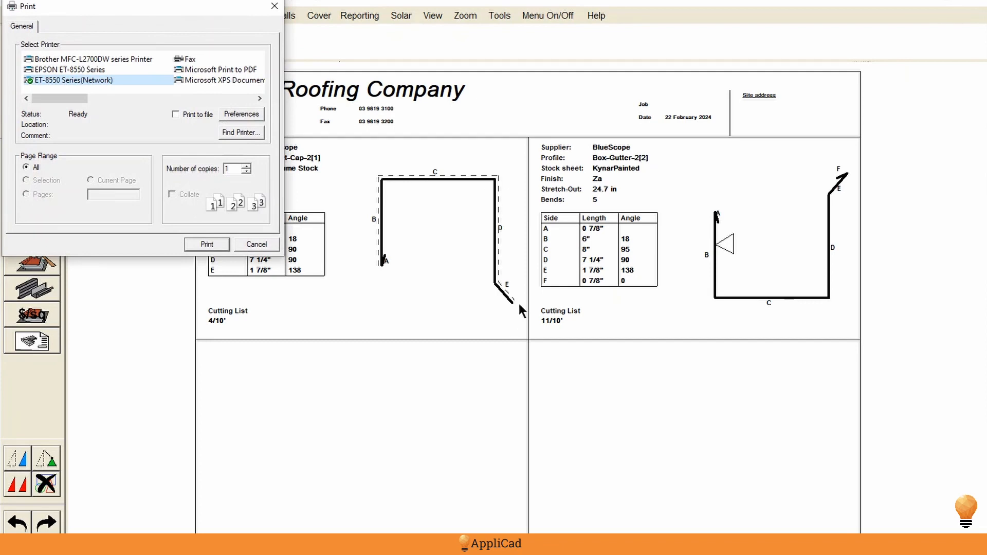
{"action": "left_click_drag", "start_coordinate": [246, 7], "coordinate": [531, 333]}
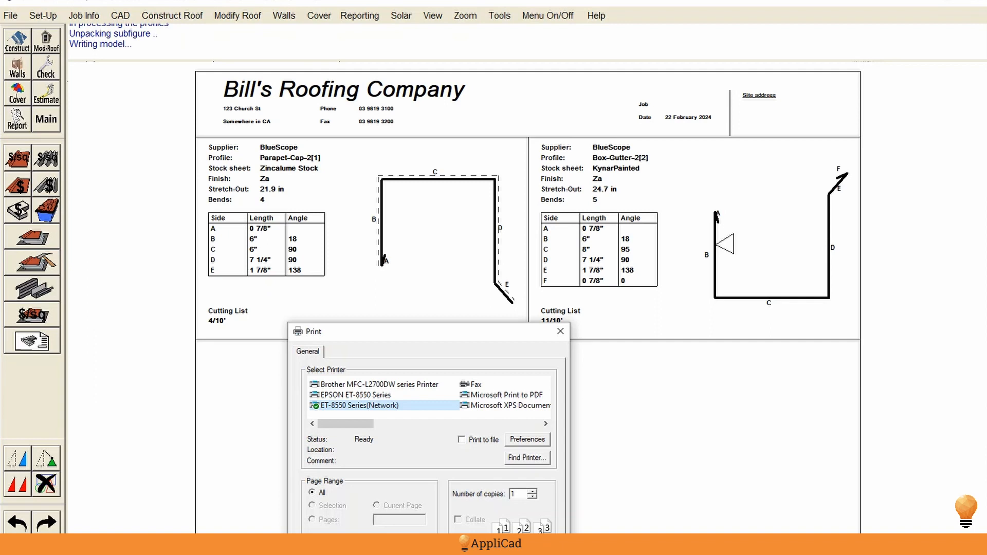
{"action": "key", "text": "Escape"}
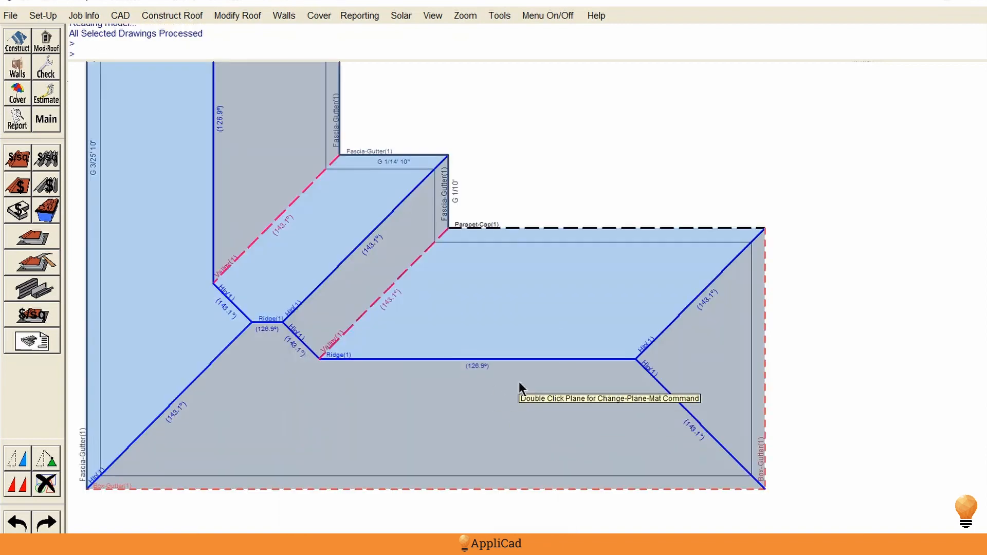